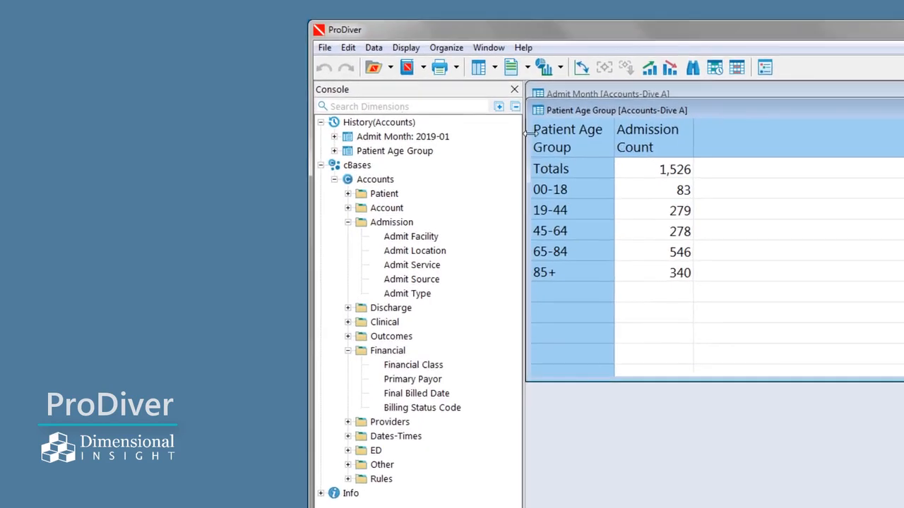
# Create a basic Pie Plot of Admission Count from the Patient Age Group tabular.
pyautogui.click(542, 67)
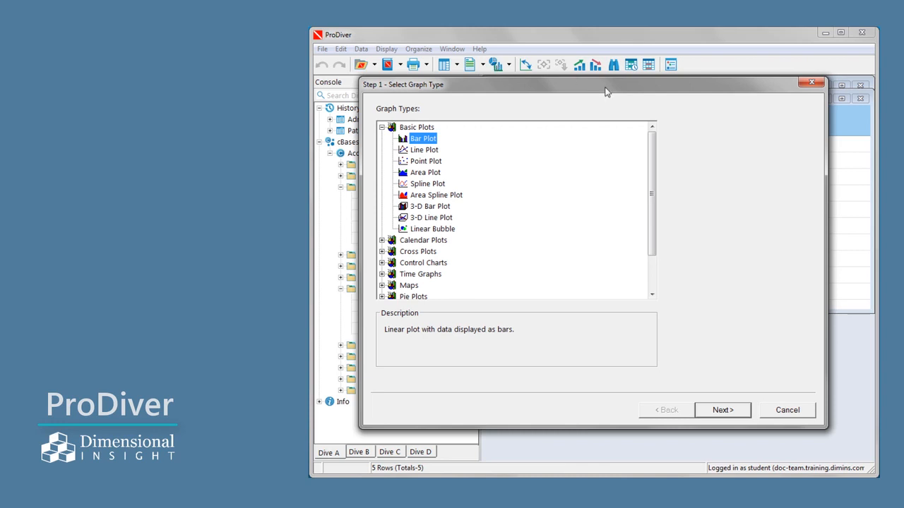
pyautogui.moveTo(652, 180); pyautogui.dragTo(599, 269)
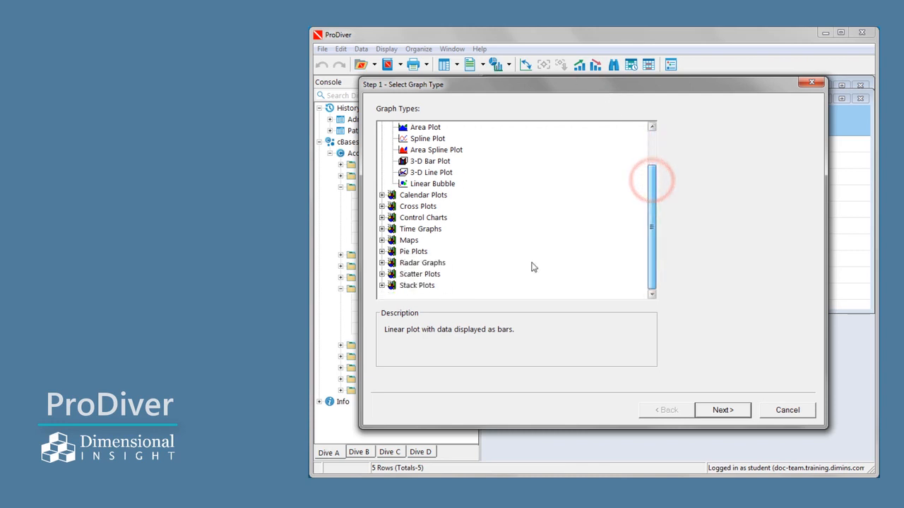
pyautogui.click(382, 252)
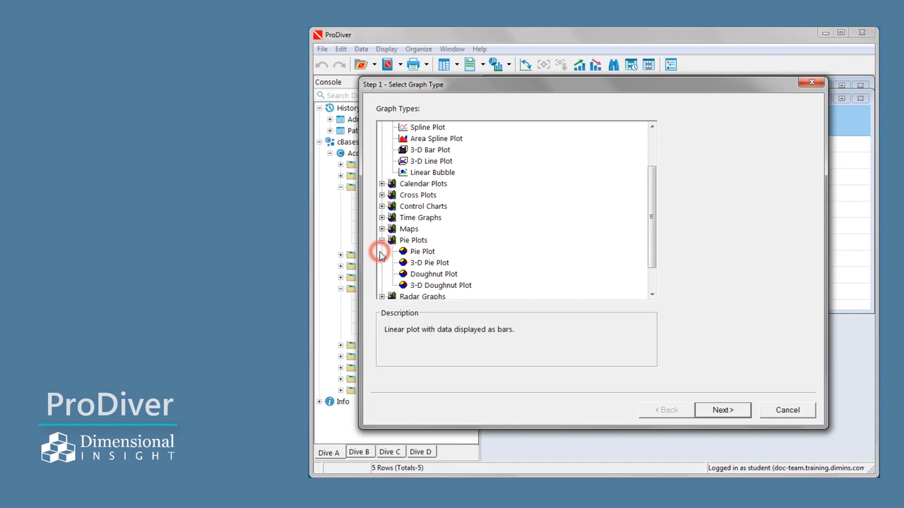
pyautogui.click(421, 251)
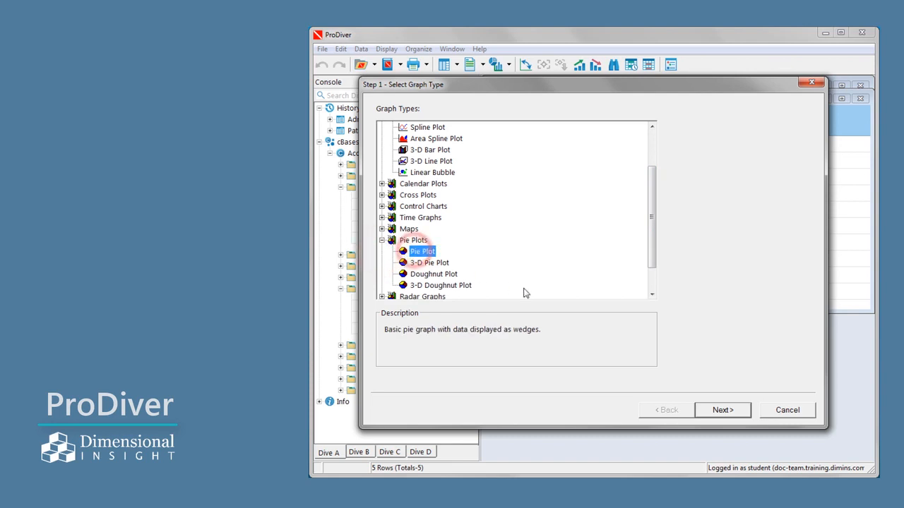
pyautogui.click(708, 413)
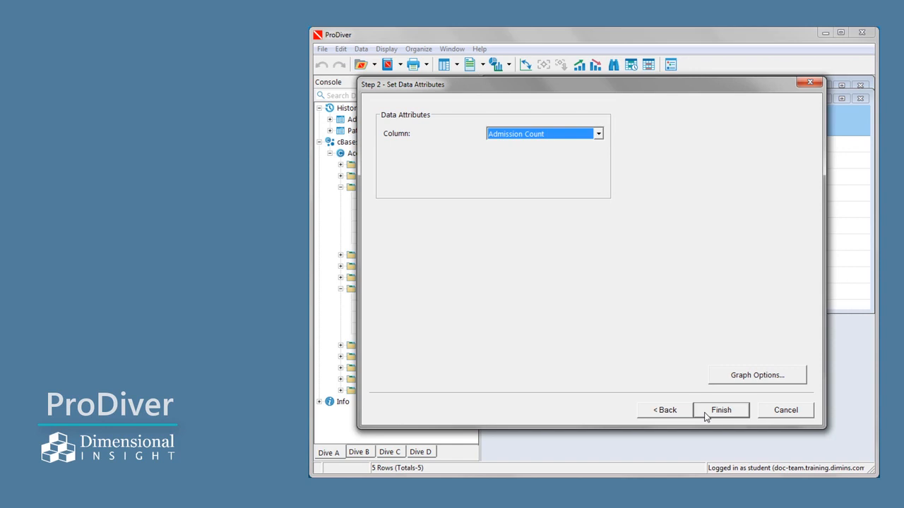
pyautogui.click(706, 413)
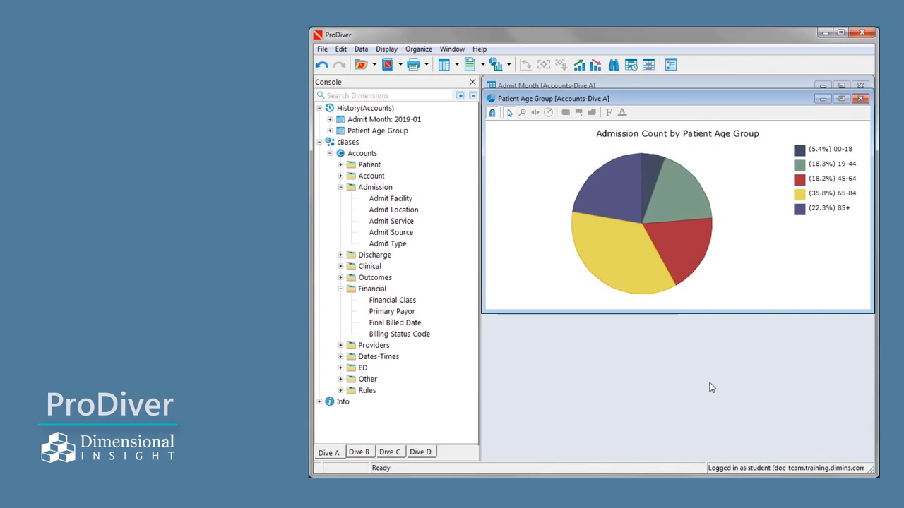
# Dive from the 45-64 age group wedge into Admit Type, and from its Emergency wedge into Financial Class.
pyautogui.click(668, 247)
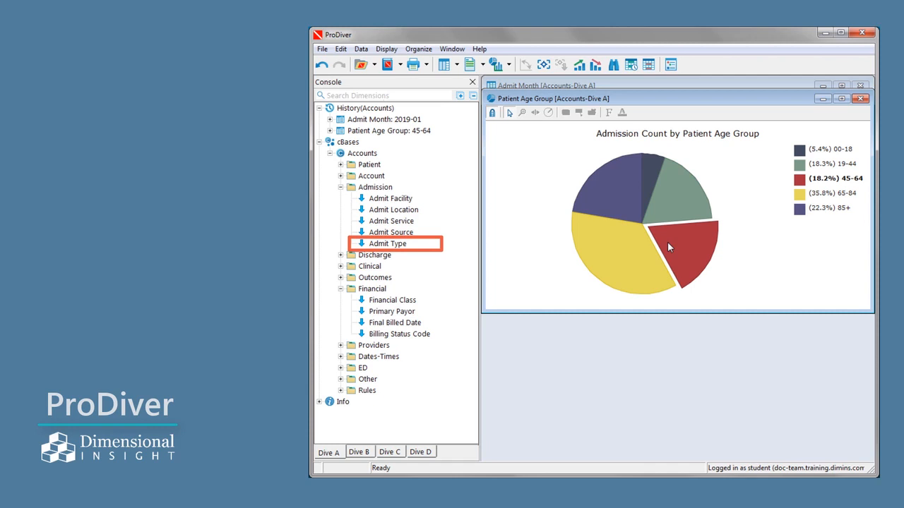
pyautogui.click(389, 244)
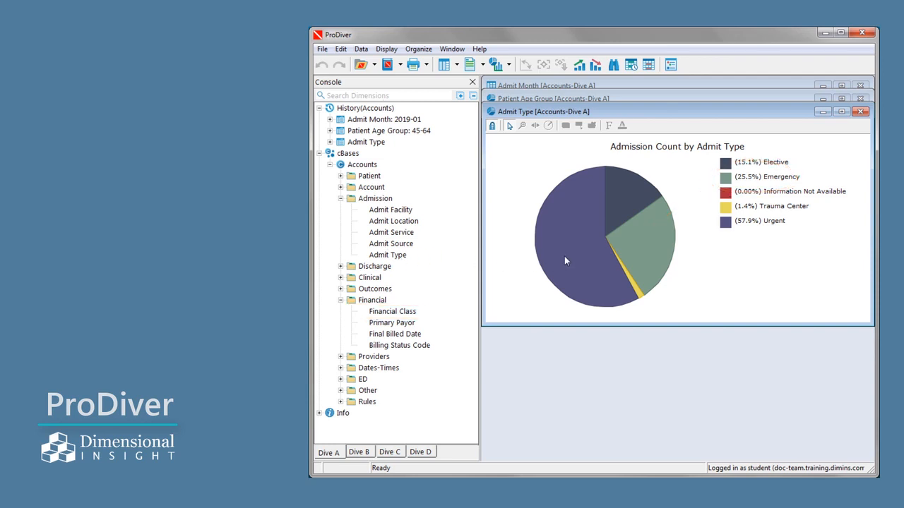
pyautogui.click(643, 256)
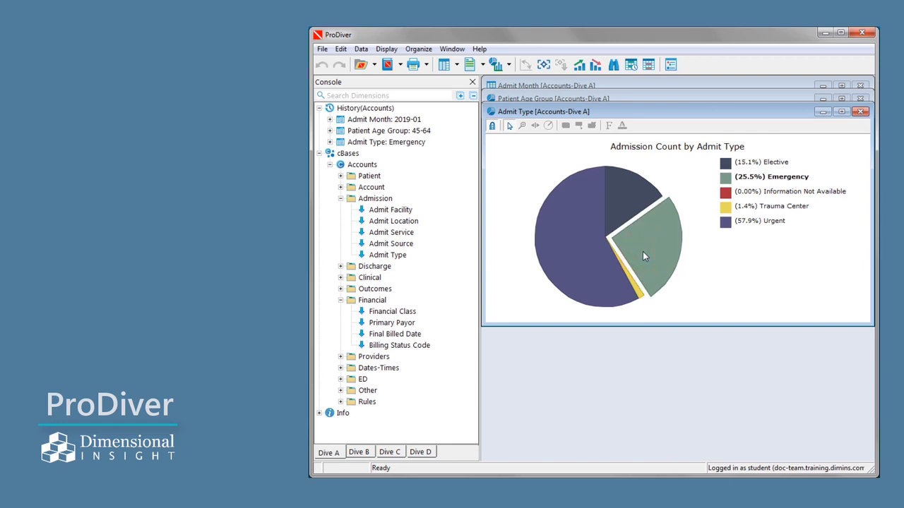
pyautogui.click(385, 313)
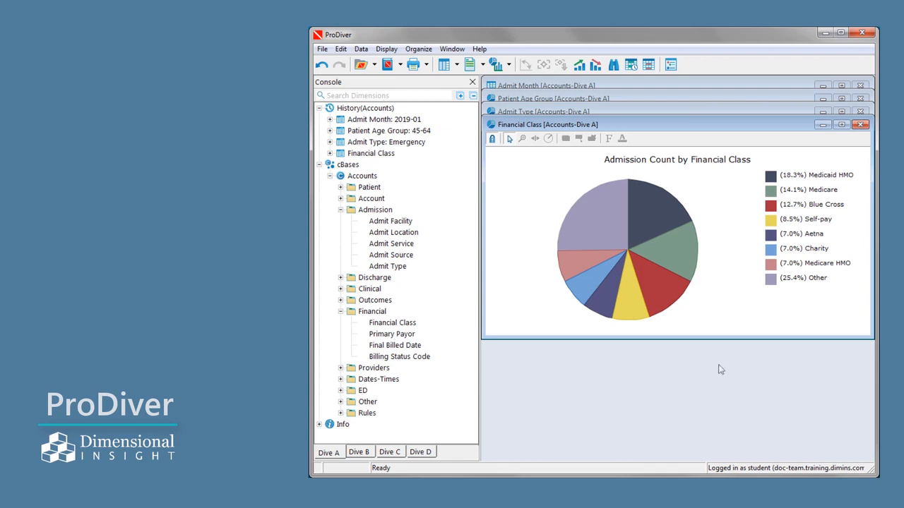
# Change the Financial Class pie graph's main title to "Emergency Admissions for Ages 45-64 by Financial Class - January 2019".
pyautogui.click(496, 64)
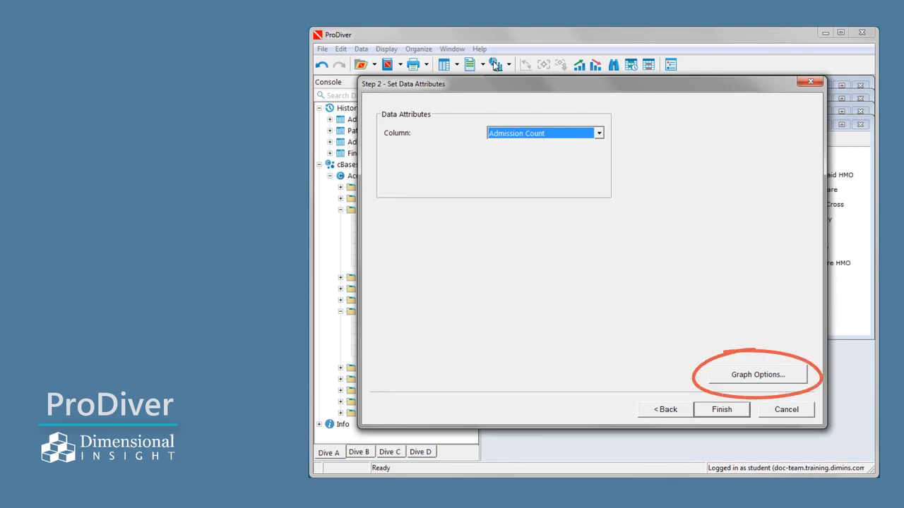
pyautogui.click(757, 375)
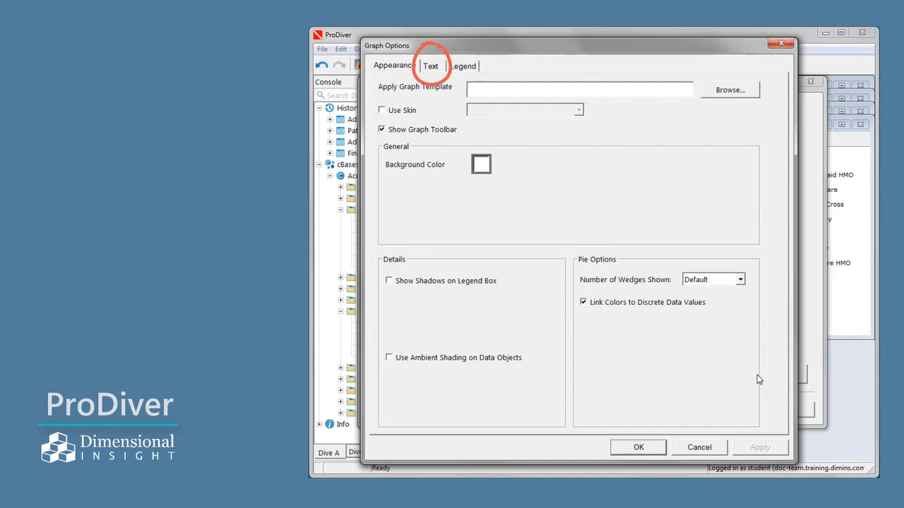
pyautogui.click(433, 66)
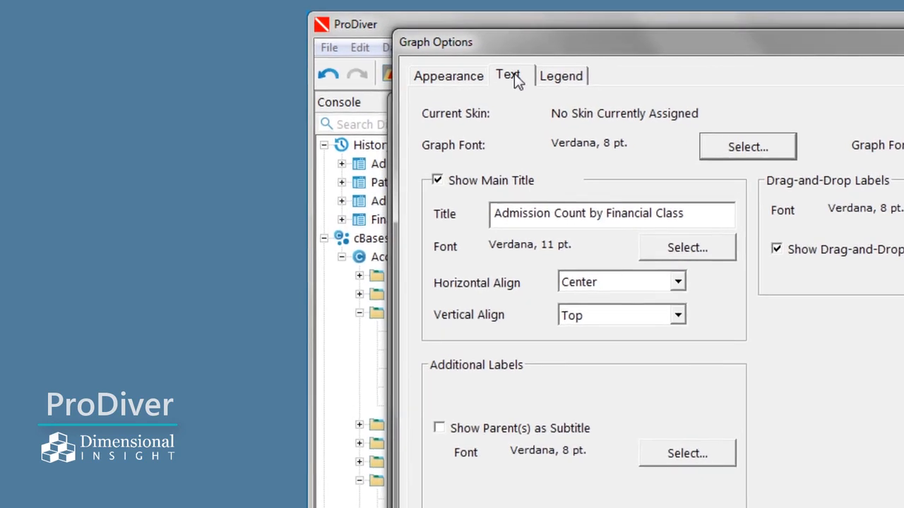
pyautogui.click(499, 221)
pyautogui.write('Emergency')
pyautogui.press('Right')
pyautogui.press('Right')
pyautogui.press('Right')
pyautogui.press('Right')
pyautogui.press('Right')
pyautogui.press('Right')
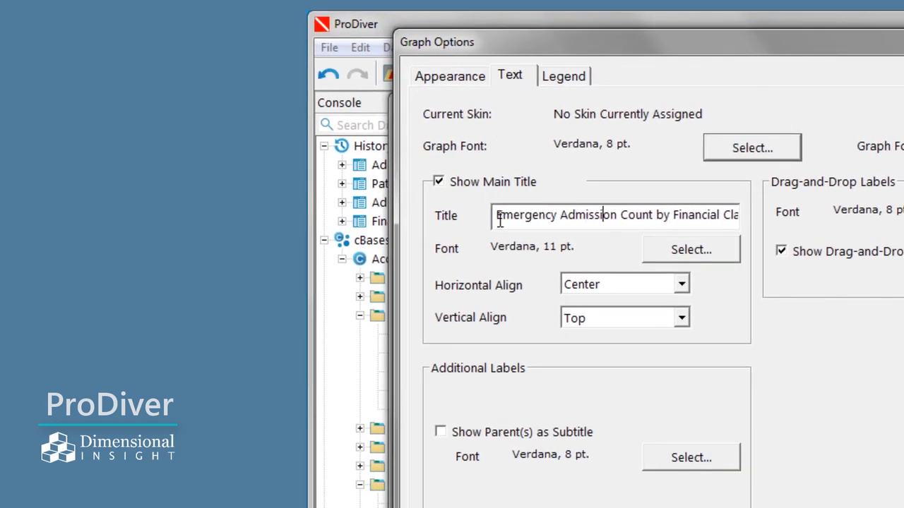
pyautogui.press('Right')
pyautogui.press('Right')
pyautogui.write('s')
pyautogui.press('Right')
pyautogui.write('for Ag')
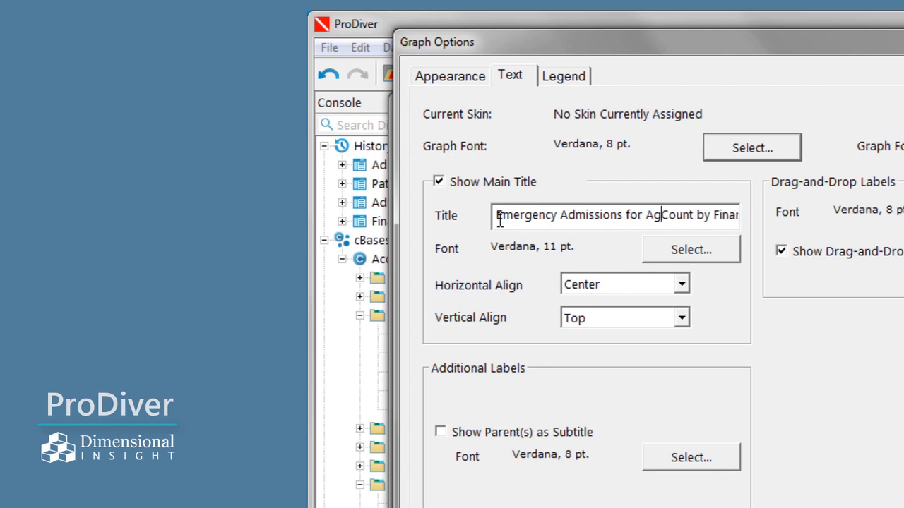
pyautogui.write('es 45-64')
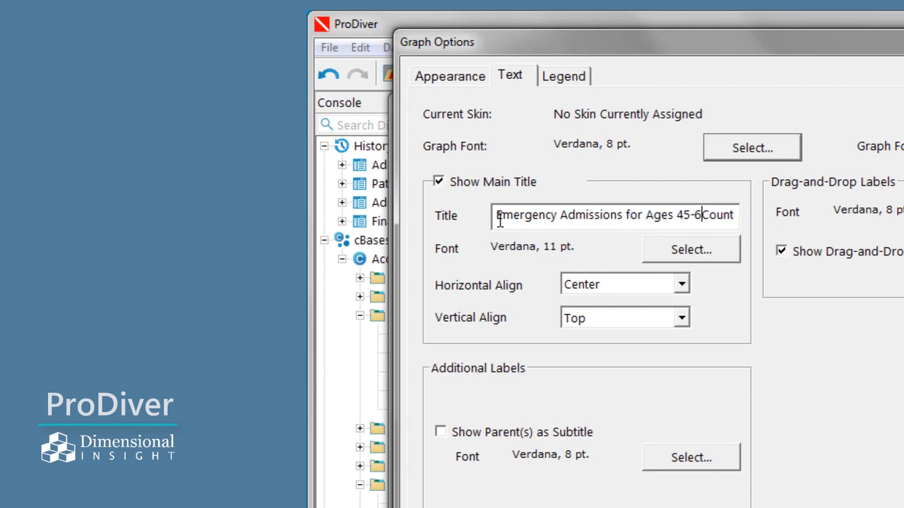
pyautogui.press('Right')
pyautogui.press('Right')
pyautogui.press('Right')
pyautogui.press('Right')
pyautogui.press('Right')
pyautogui.press('Right')
pyautogui.press('Right')
pyautogui.press('Right')
pyautogui.press('Right')
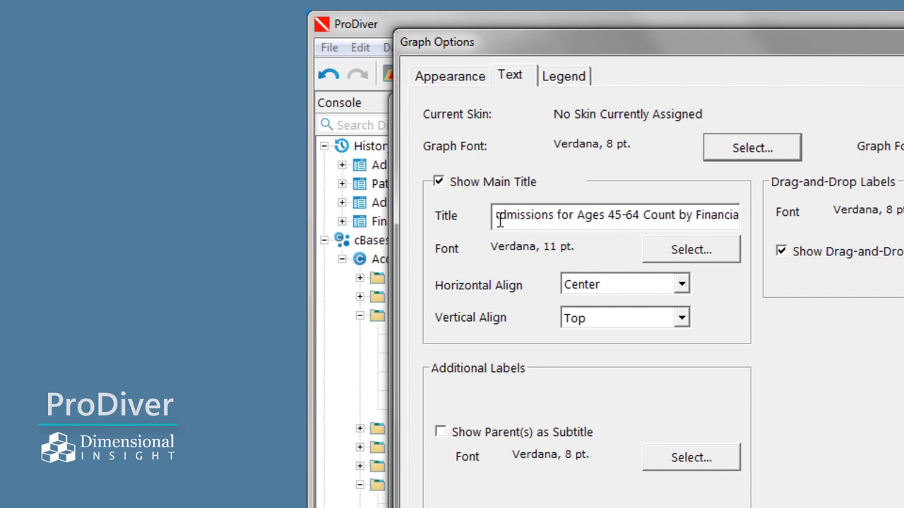
pyautogui.press('Left')
pyautogui.press('Left')
pyautogui.press('Left')
pyautogui.press('BackSpace')
pyautogui.press('BackSpace')
pyautogui.press('BackSpace')
pyautogui.press('BackSpace')
pyautogui.press('BackSpace')
pyautogui.press('BackSpace')
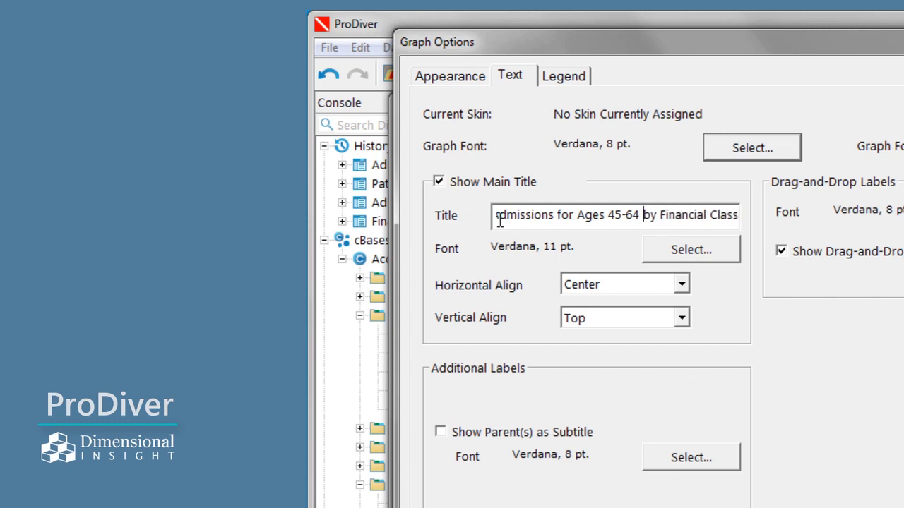
pyautogui.press('End')
pyautogui.write('- Janu')
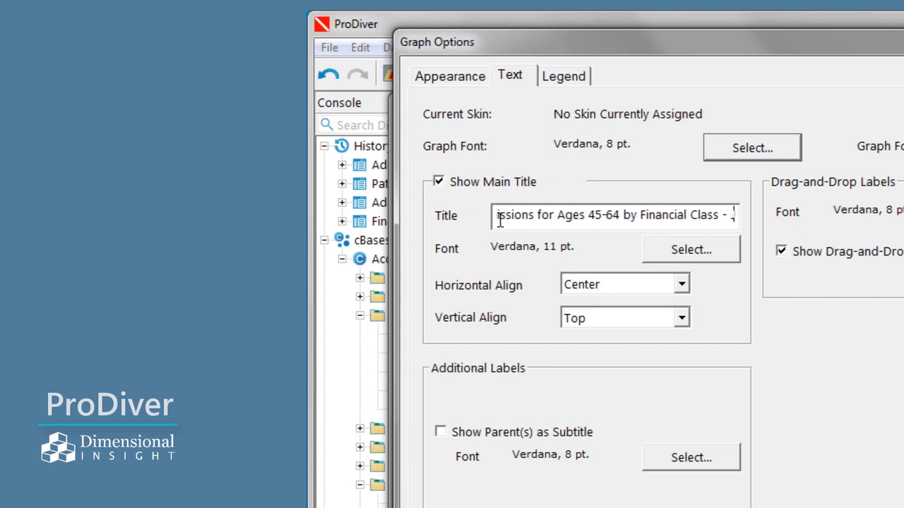
pyautogui.write('ary 2019')
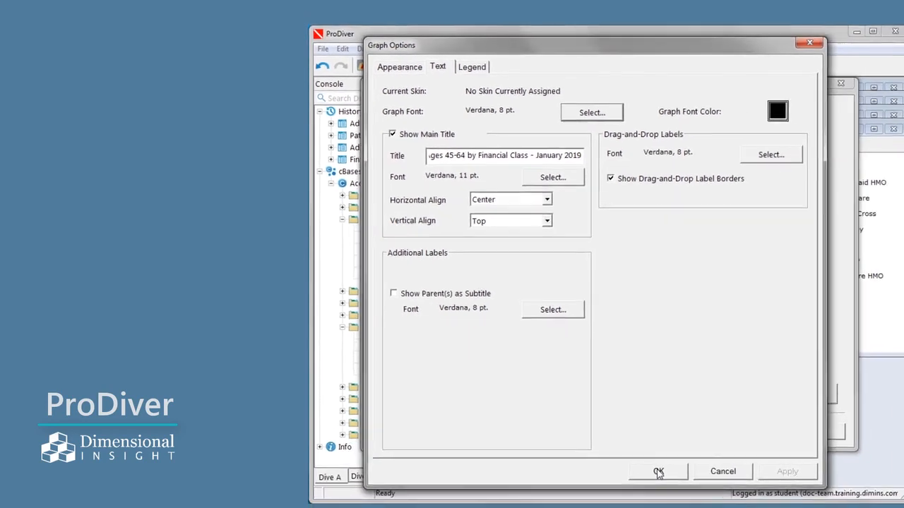
pyautogui.click(658, 472)
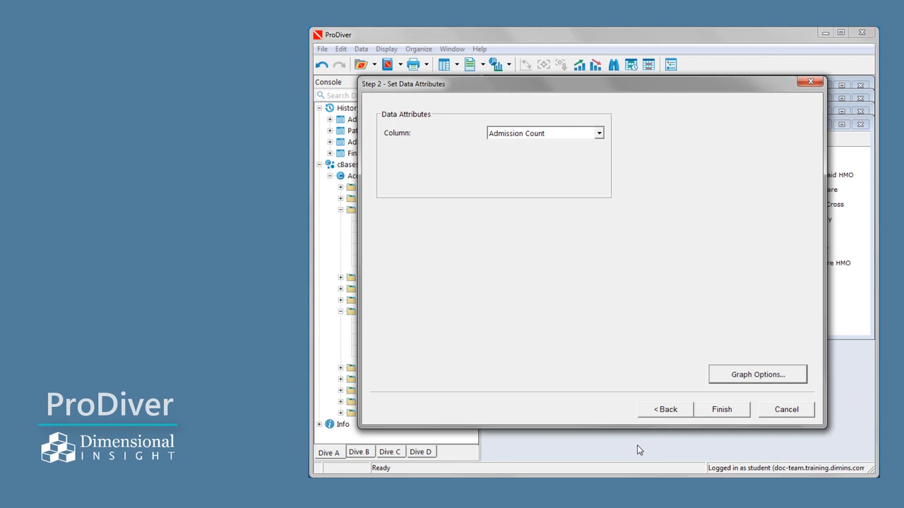
pyautogui.click(729, 413)
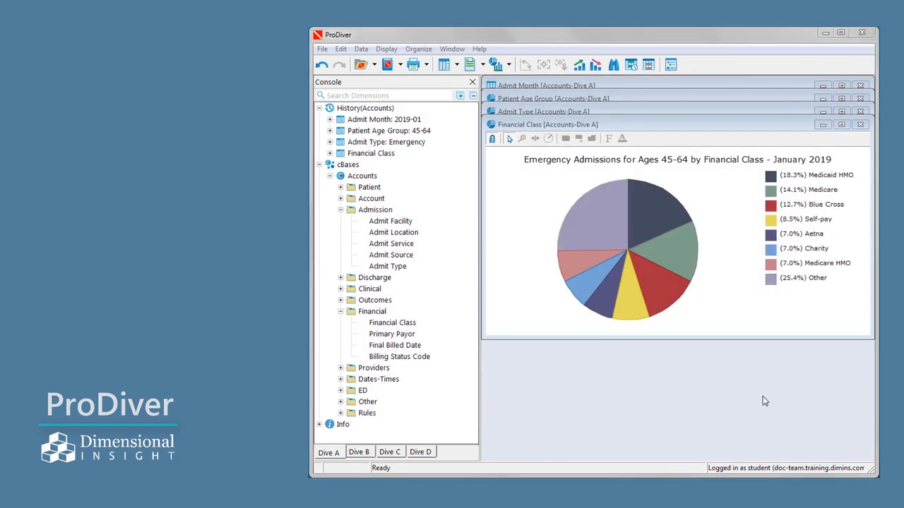